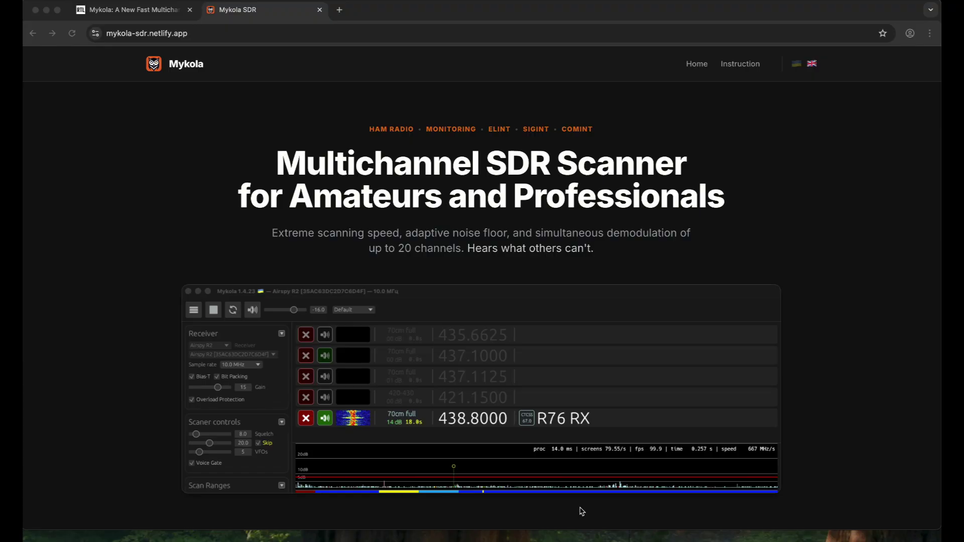
Step: Review the RTL-SDR article about Mykola and the Mykola homepage, and choose macOS as the download platform for Mykola FREE
left_click(133, 15)
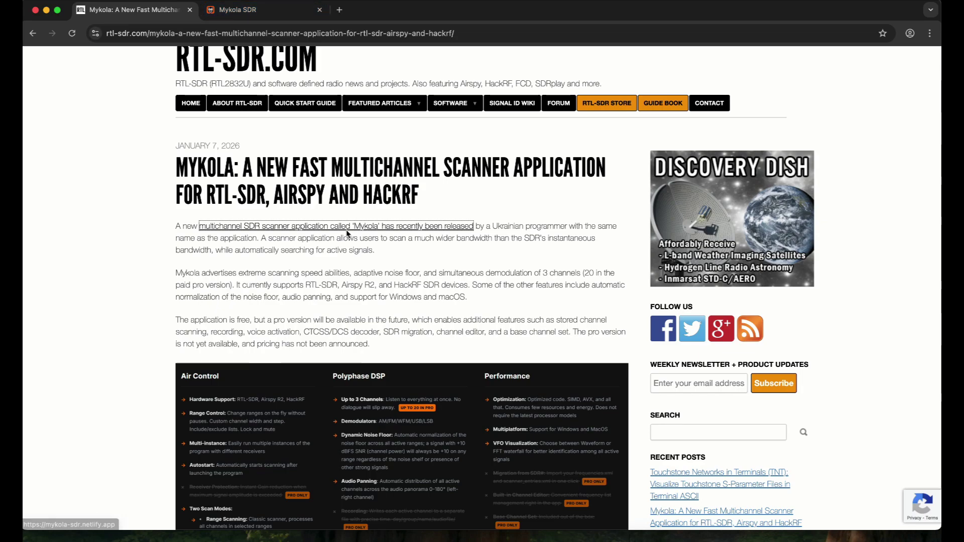
left_click(258, 11)
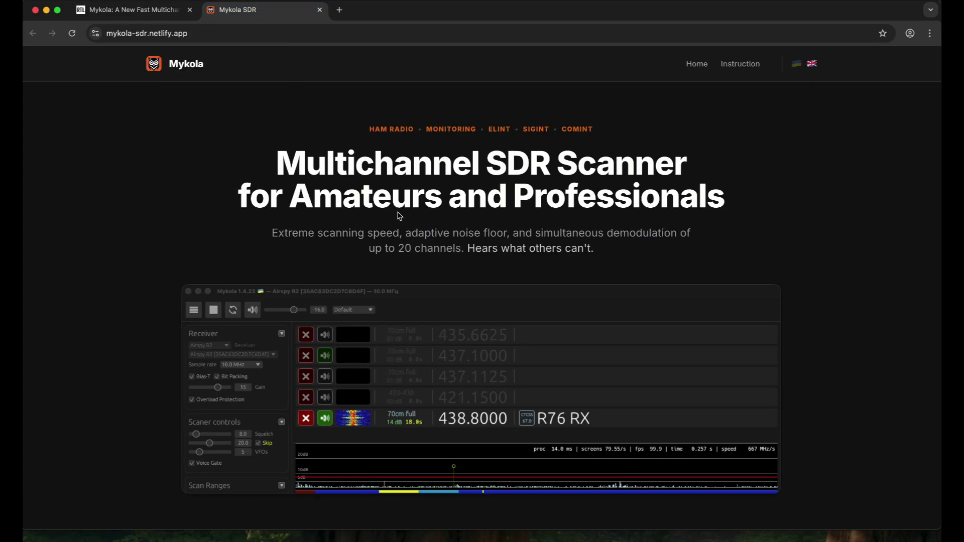
scroll(490, 367, "down", 2)
scroll(492, 367, "down", 5)
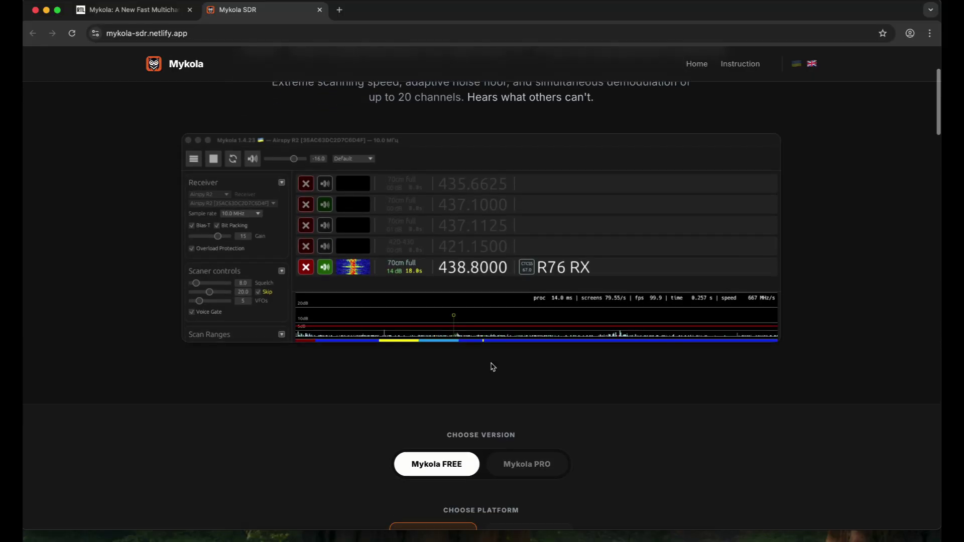
scroll(491, 367, "up", 5)
scroll(492, 367, "up", 2)
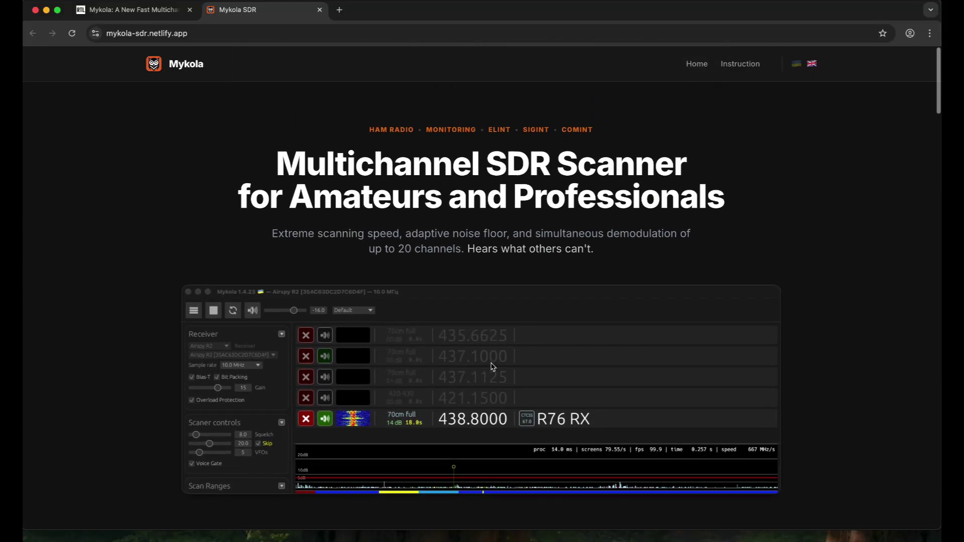
scroll(459, 339, "down", 7)
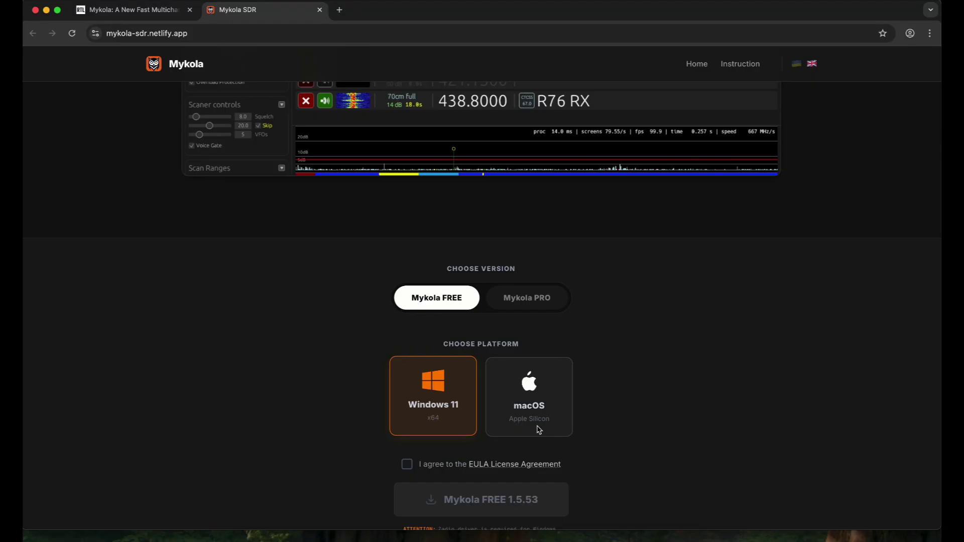
left_click(546, 411)
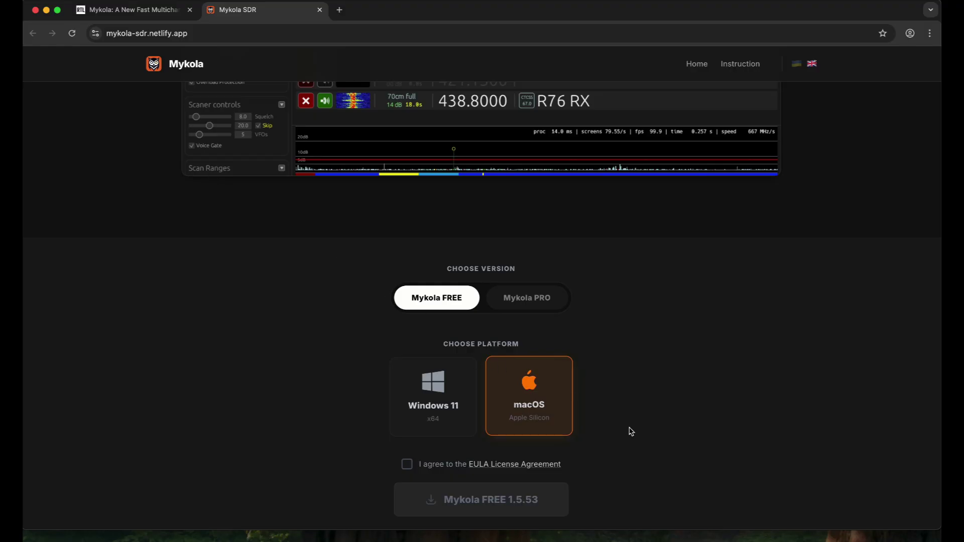
Step: Minimize the browser, switch to the Mykola scanner application and reposition its window so the whole settings sidebar is visible
left_click(47, 11)
mouse_move(541, 540)
left_click(577, 532)
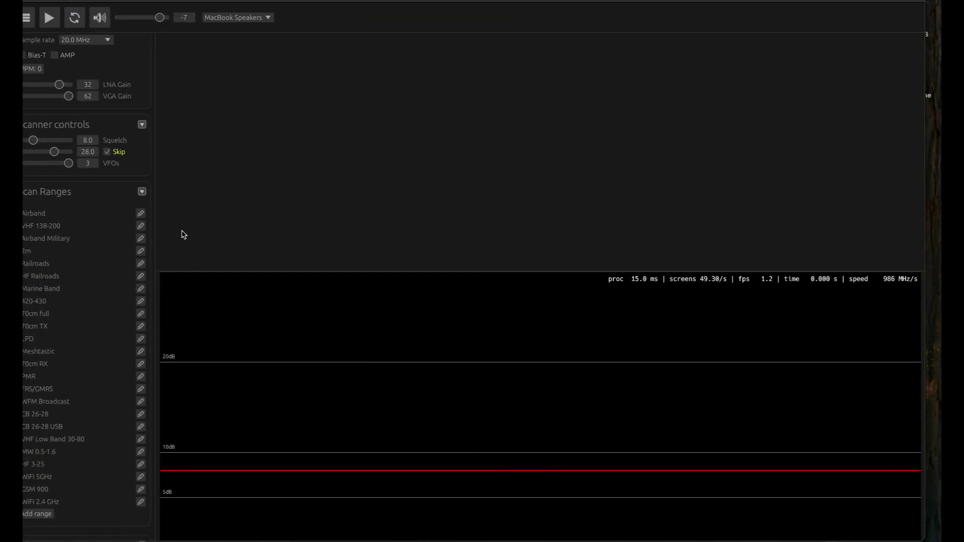
scroll(95, 472, "down", 2)
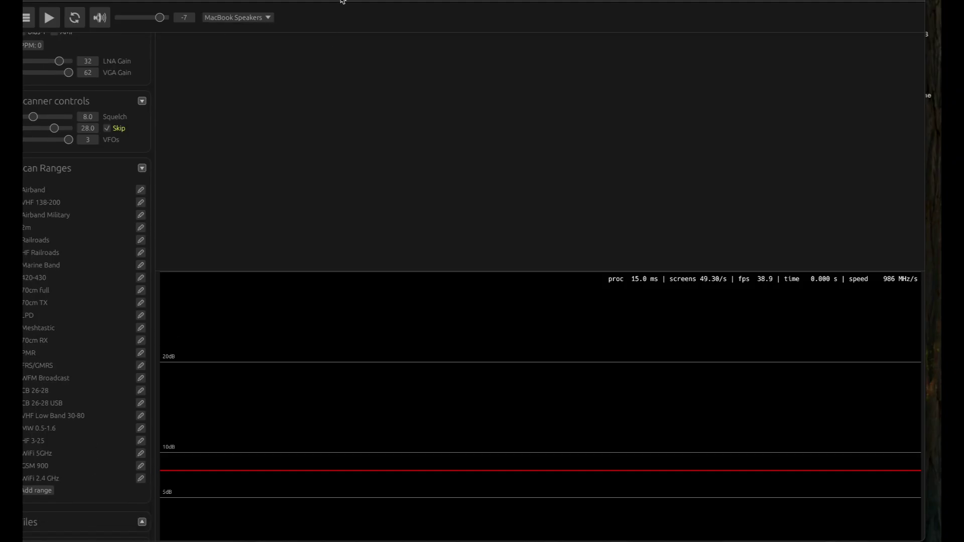
mouse_move(342, 2)
left_mouse_down()
mouse_move(379, 1)
mouse_move(360, 1)
left_mouse_up()
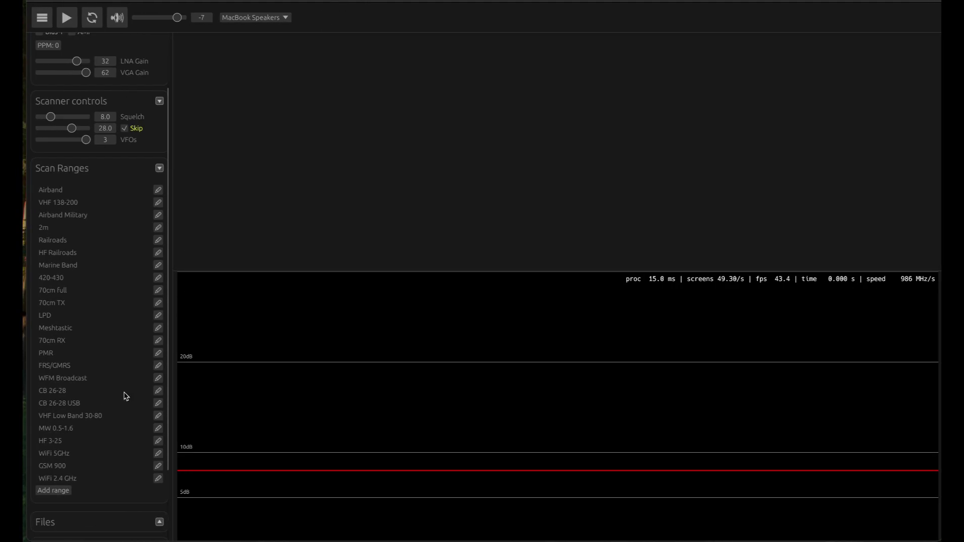
Step: Switch the interface language to Ukrainian and look over the translated receiver and scanner settings
scroll(127, 423, "down", 1)
scroll(127, 423, "down", 4)
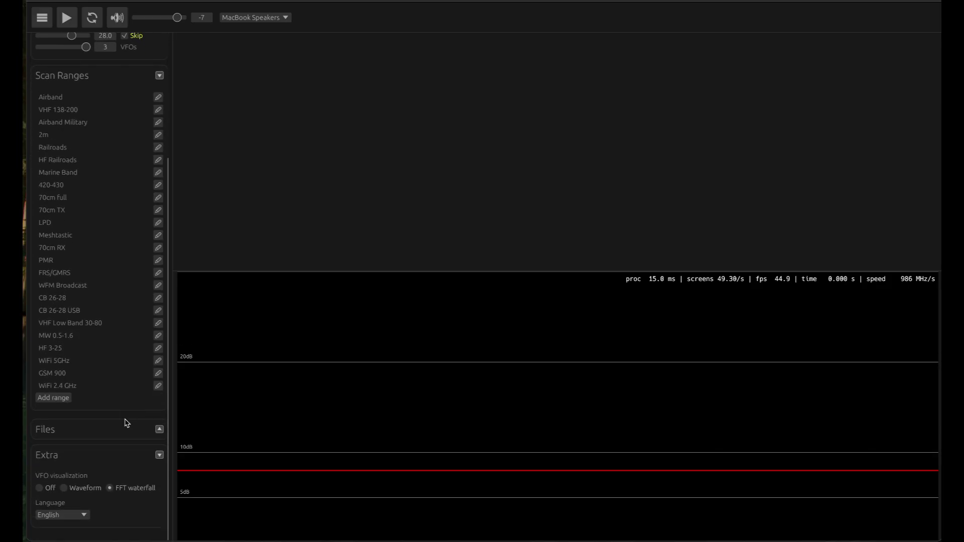
left_click(84, 517)
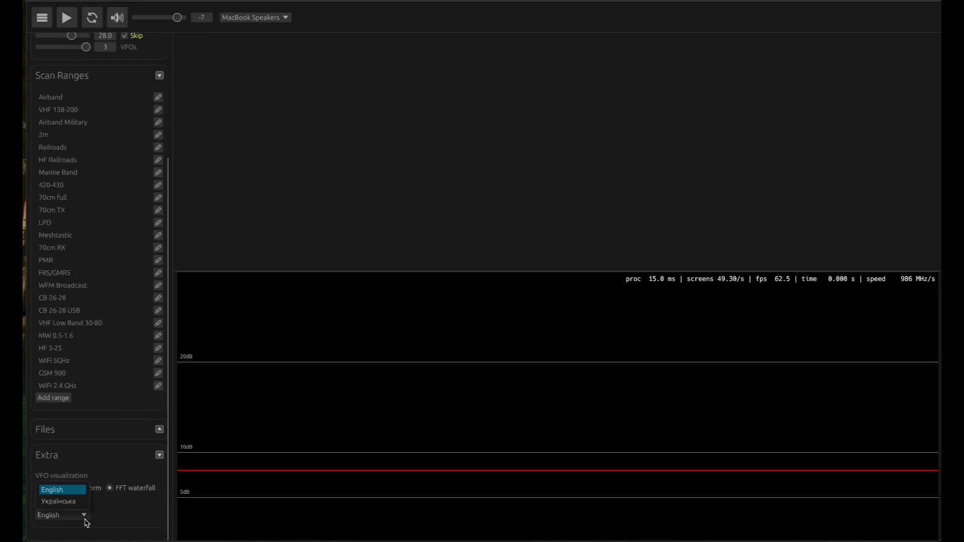
left_click(73, 502)
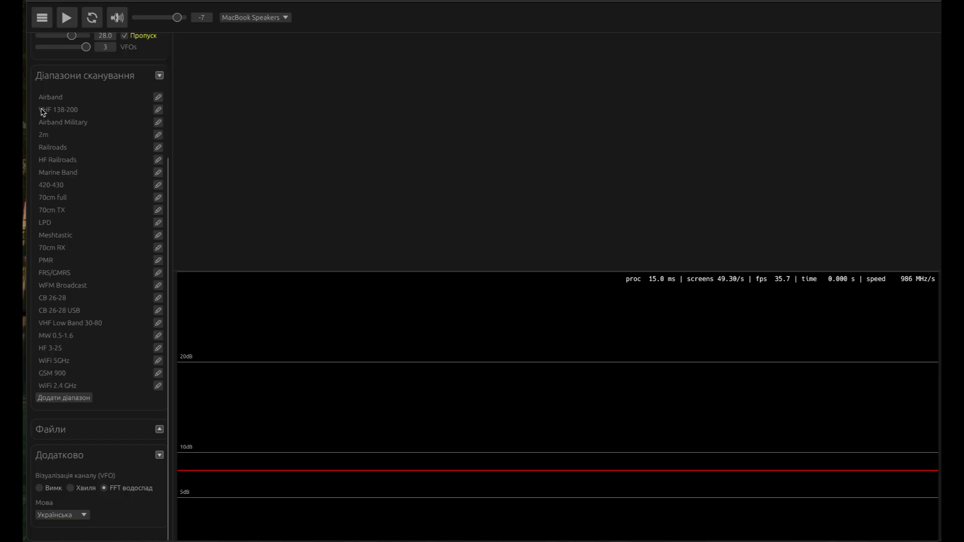
scroll(70, 189, "up", 7)
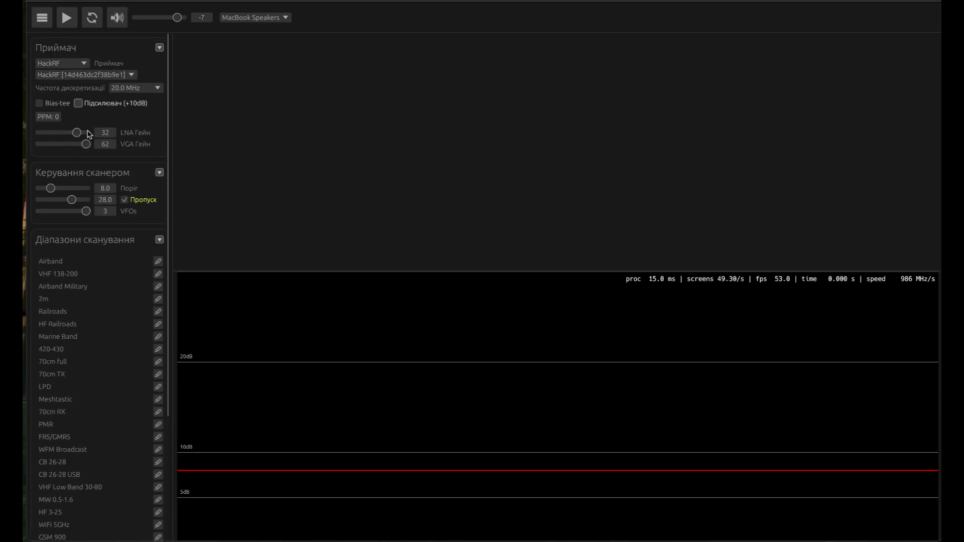
Step: Set the interface language back to English
scroll(114, 364, "down", 5)
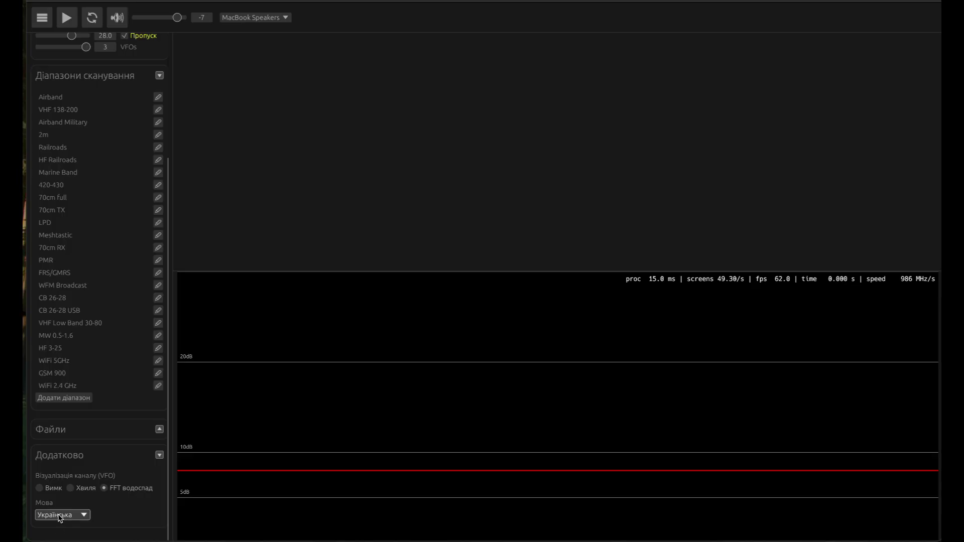
left_click(85, 518)
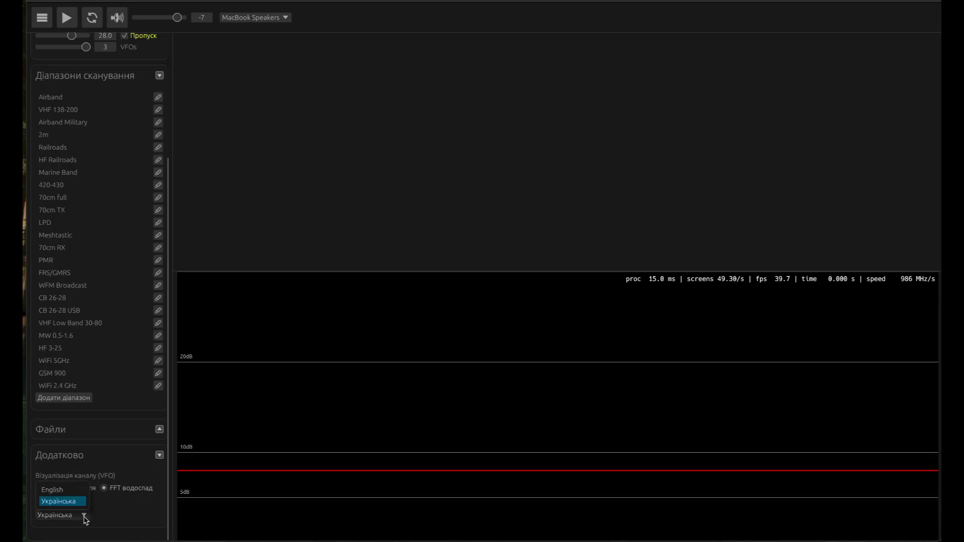
left_click(53, 490)
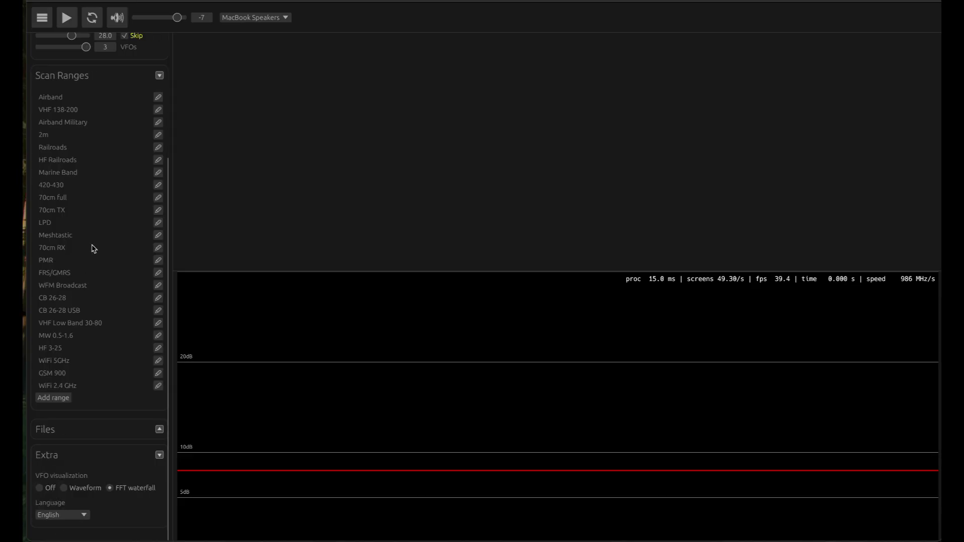
Step: Check the supported receiver types and choose HackRF as the receiver
scroll(93, 249, "up", 3)
scroll(93, 249, "up", 2)
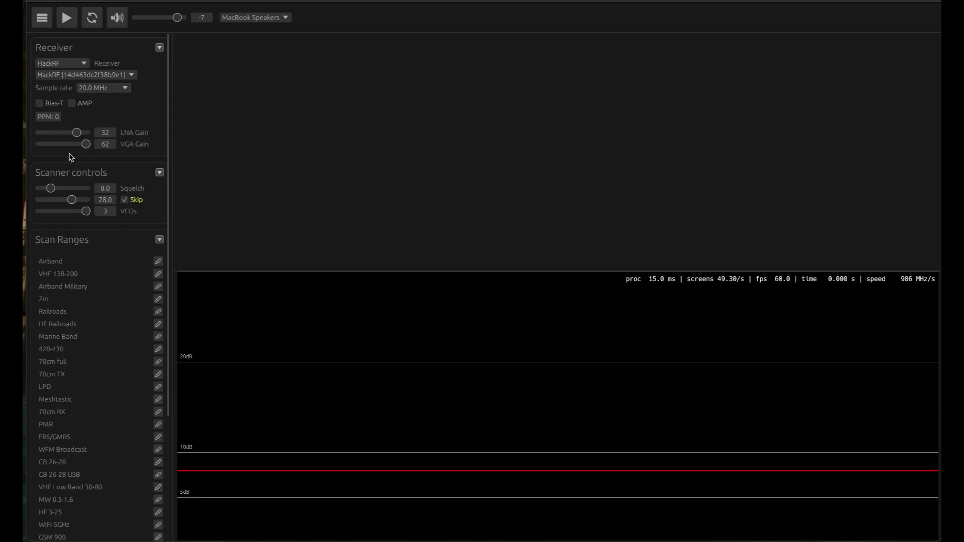
left_click(83, 64)
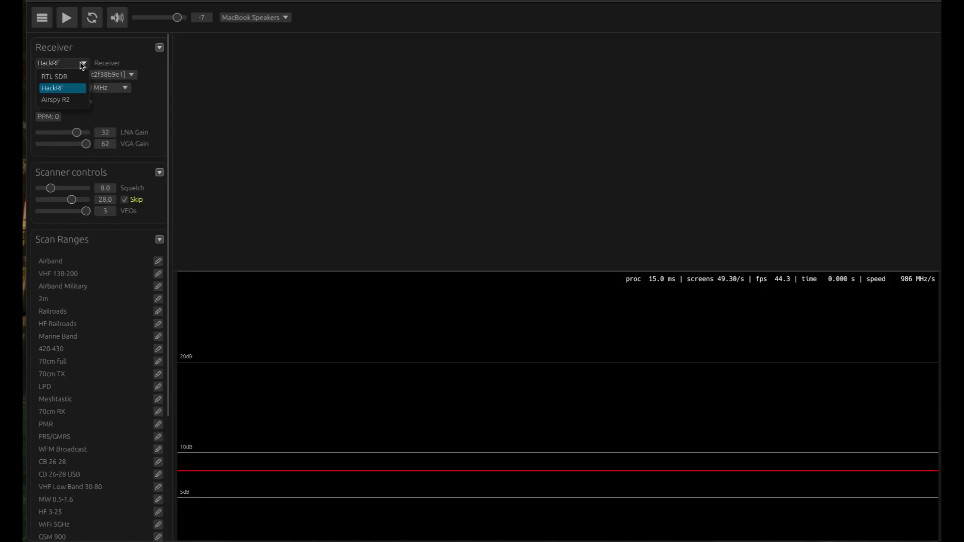
left_click(63, 91)
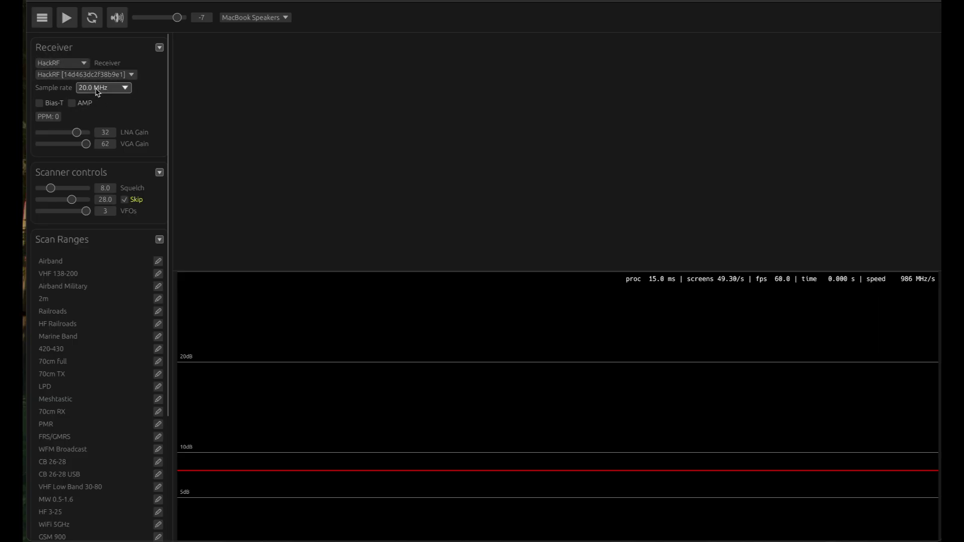
Step: Enable the WFM Broadcast scan range and start the scanner
scroll(99, 333, "down", 5)
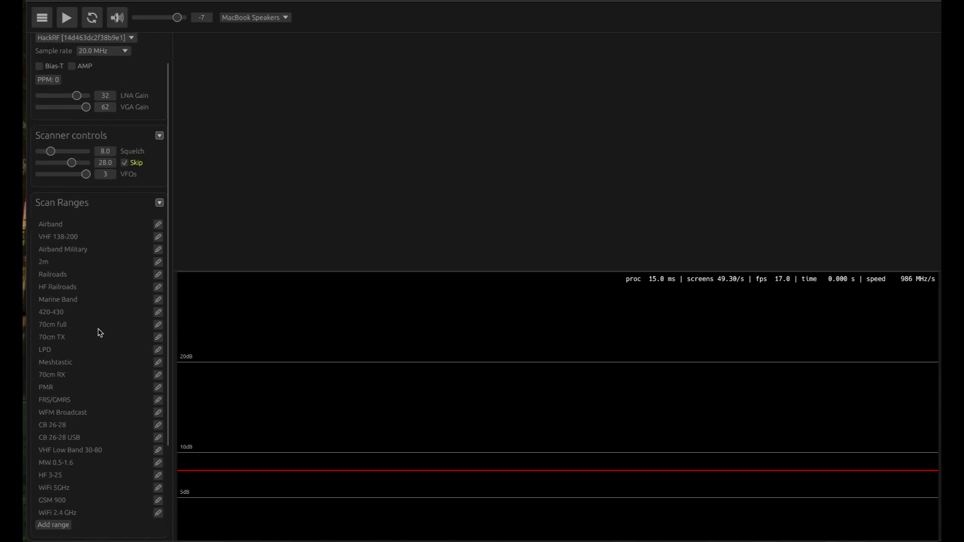
scroll(98, 333, "up", 1)
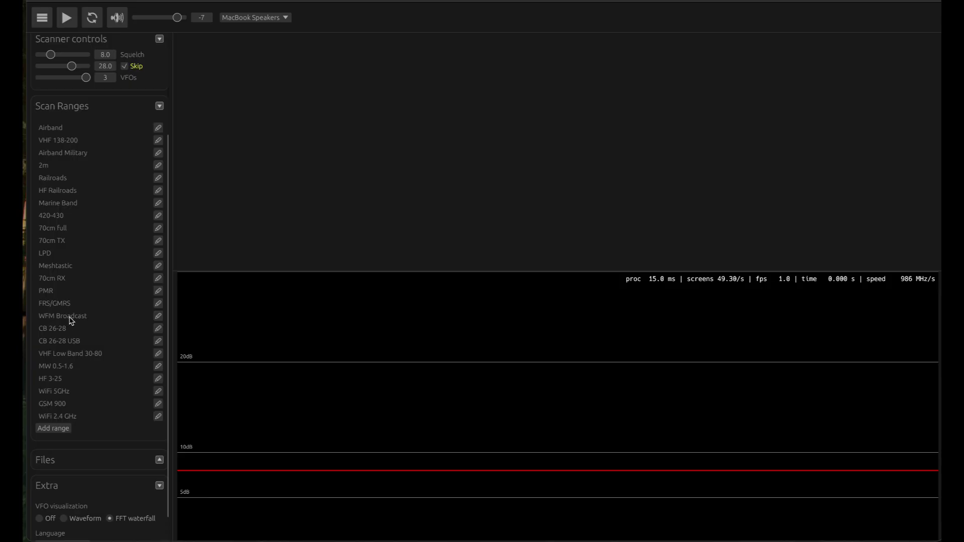
scroll(96, 235, "up", 3)
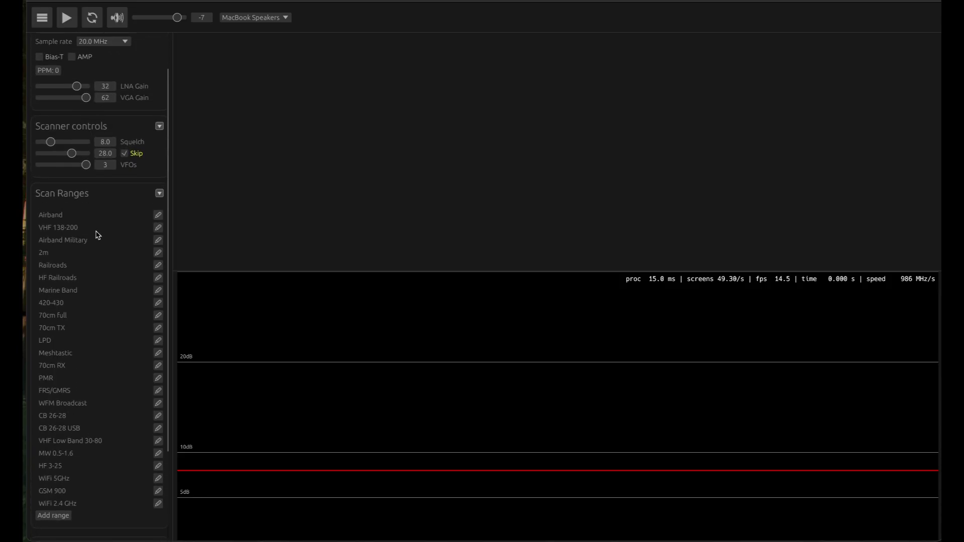
left_click(60, 407)
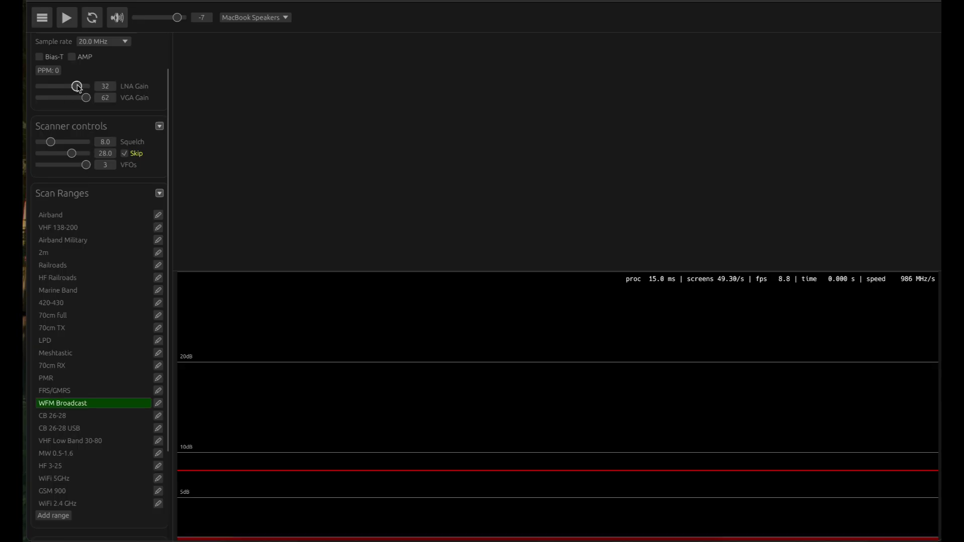
left_click(67, 20)
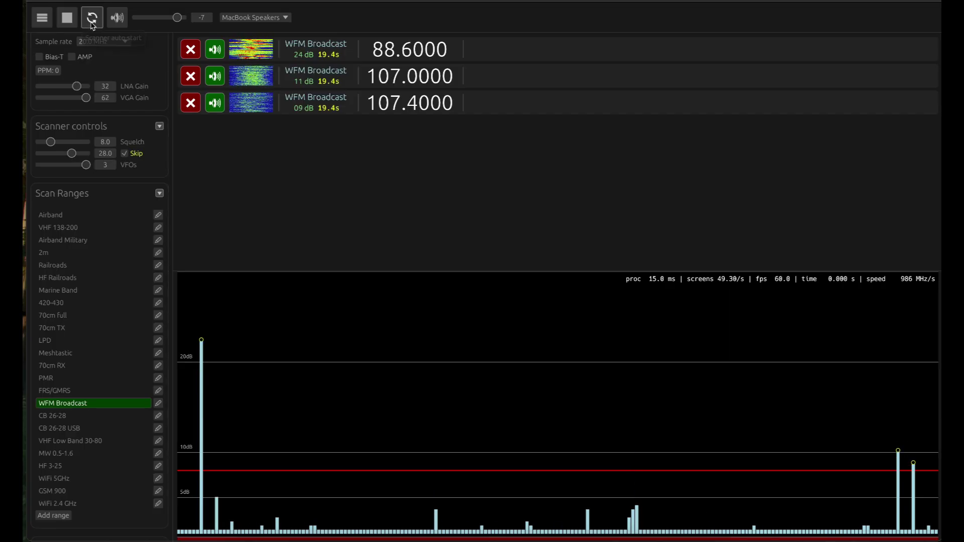
Step: Set the VGA gain to 56 while the master audio is muted, and turn the sound back on
left_click(117, 17)
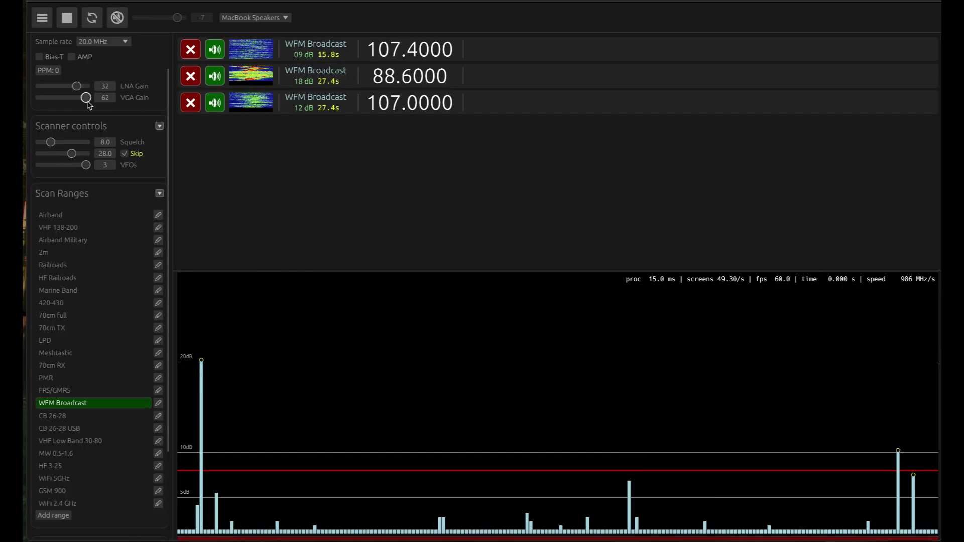
left_click_drag(88, 102, 83, 101)
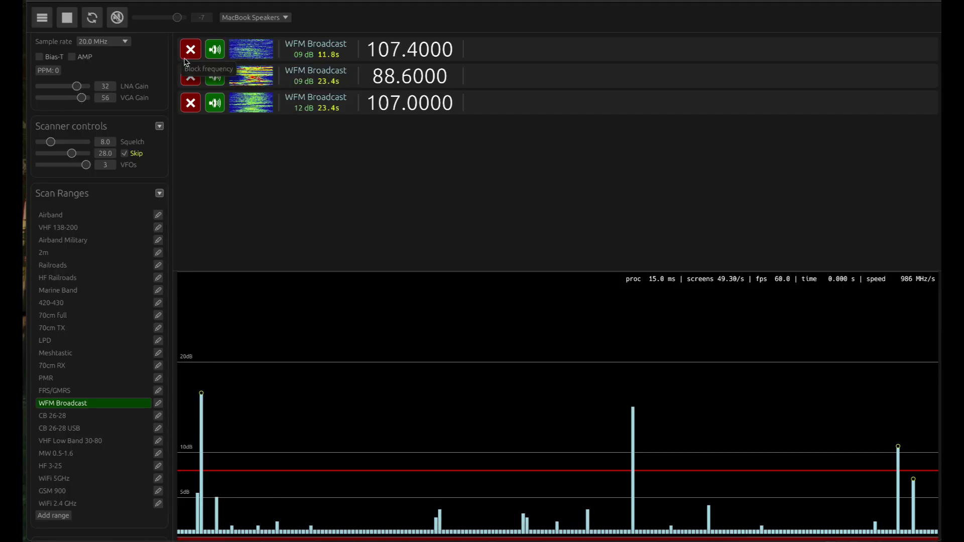
left_click(117, 18)
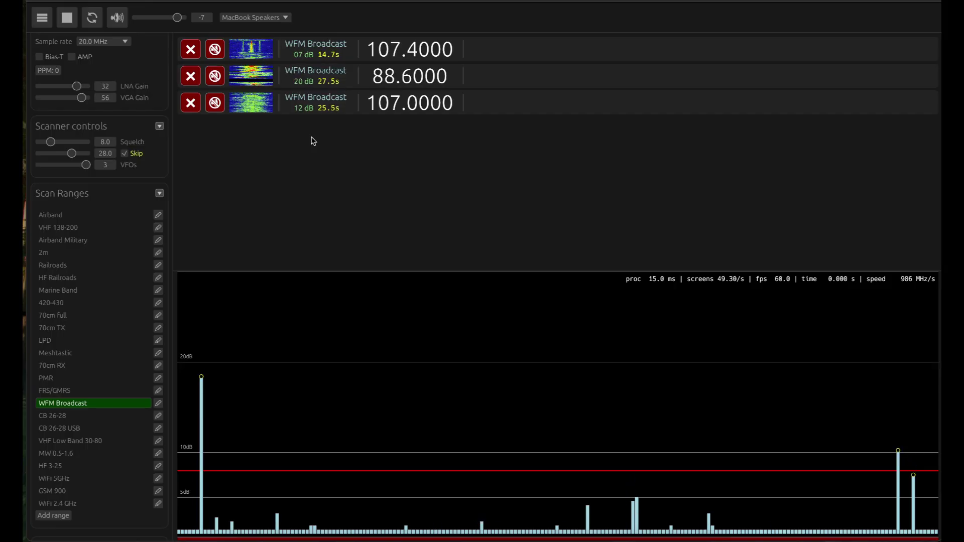
Step: Block the 88.6000 frequency and disable the WFM Broadcast scan range
left_click(190, 76)
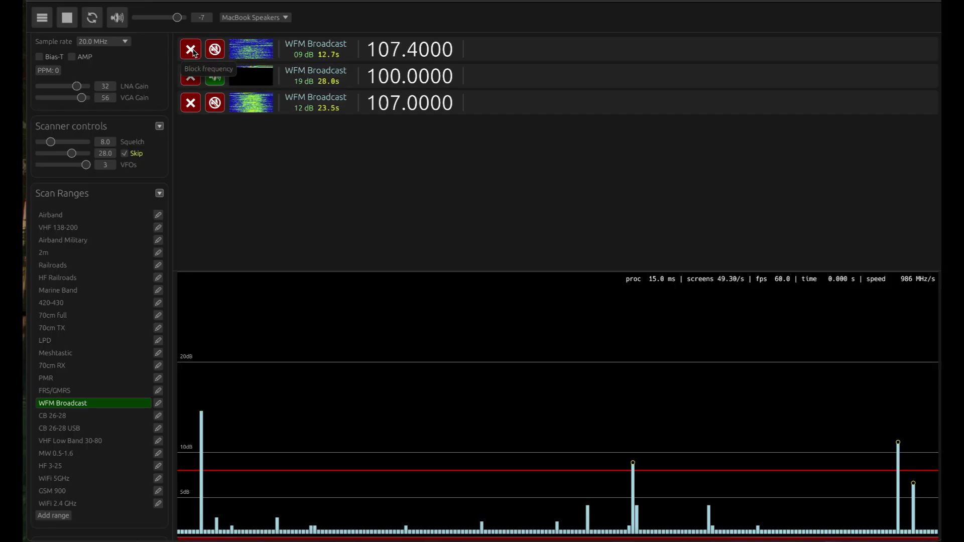
left_click(85, 405)
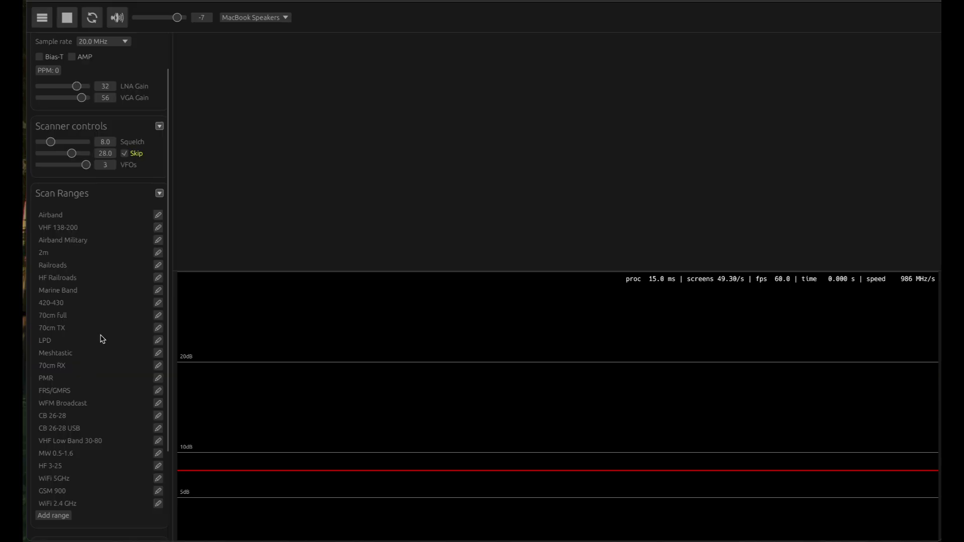
Step: Enable the WiFi 2.4 GHz scan range and inspect its range settings, closing them without changes
scroll(102, 339, "down", 3)
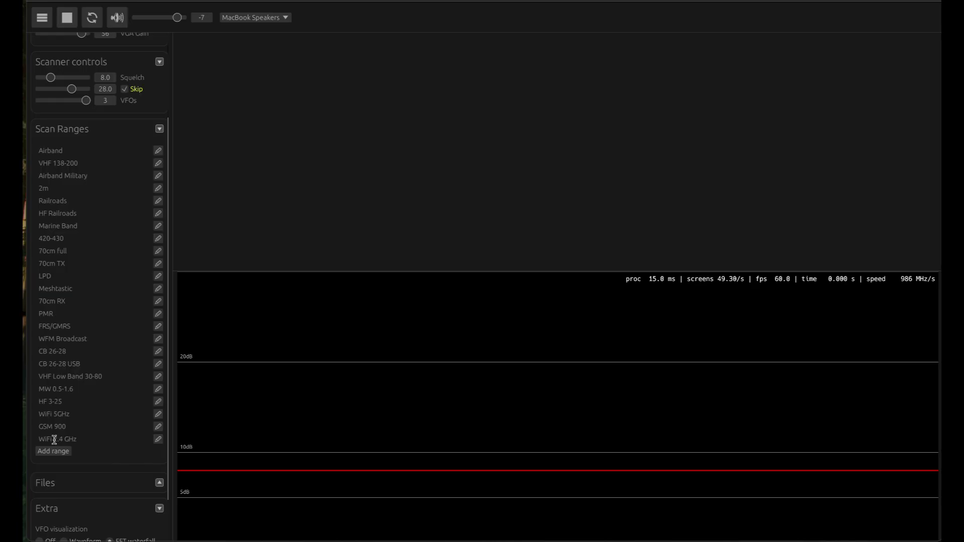
left_click(55, 440)
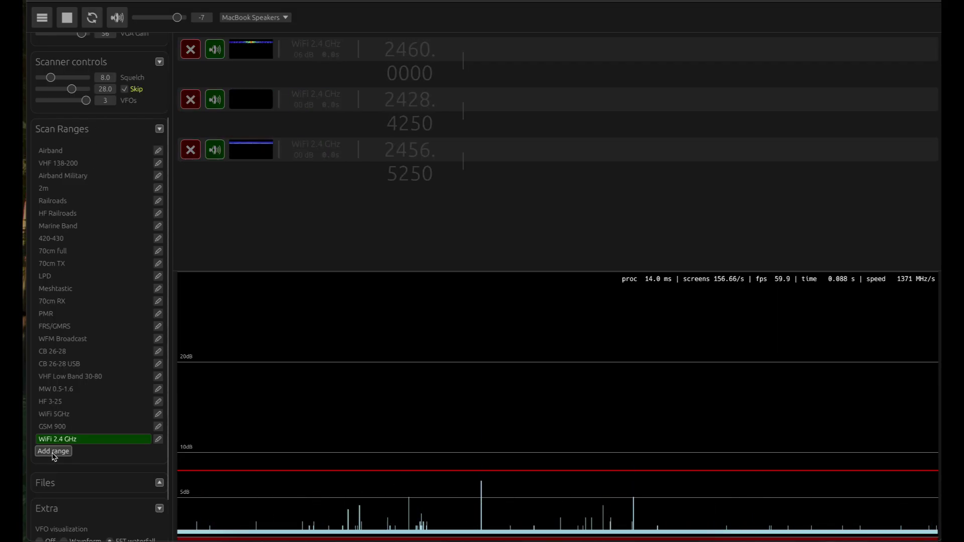
left_click(159, 440)
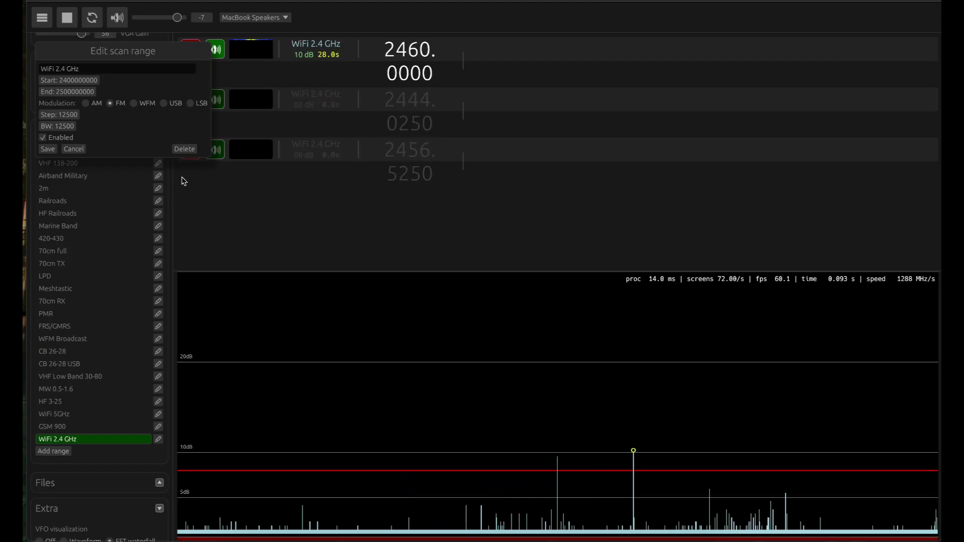
left_click(74, 149)
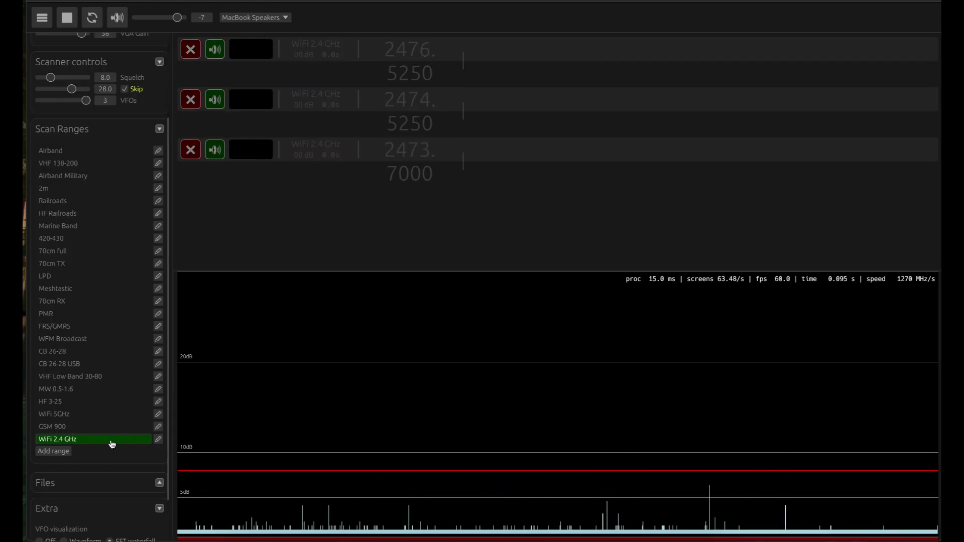
Step: Switch scanning from WiFi 2.4 GHz to GSM 900 and inspect the GSM 900 range settings, closing them without changes
left_click(68, 438)
left_click(51, 427)
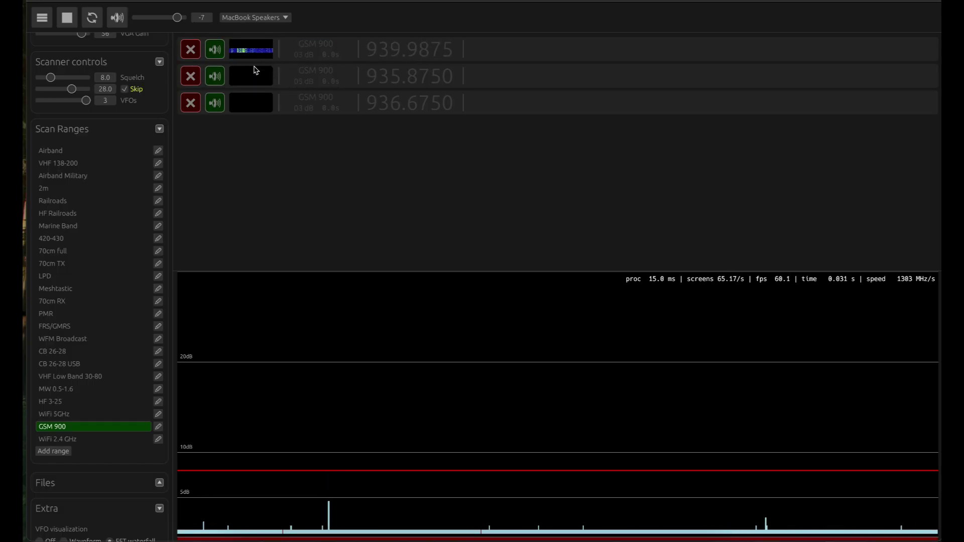
left_click(158, 426)
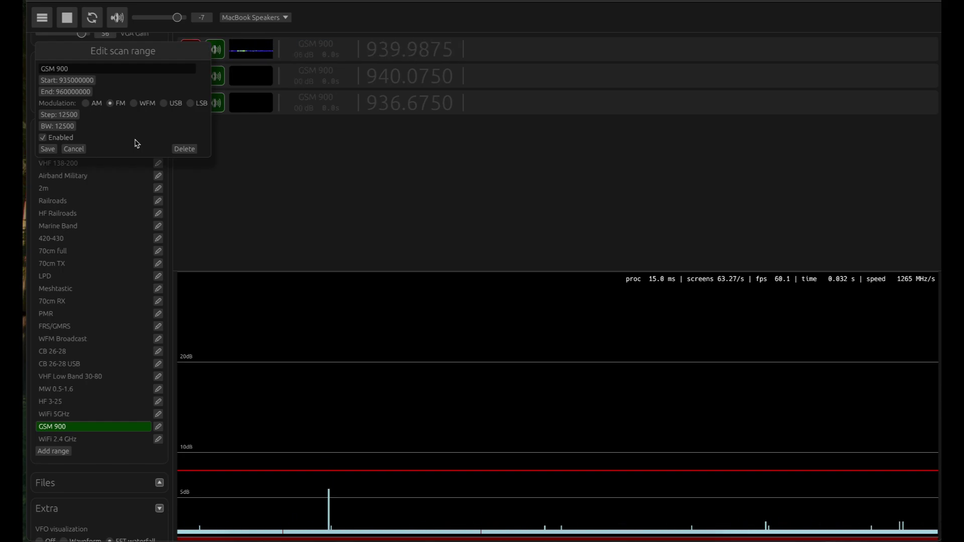
left_click(74, 150)
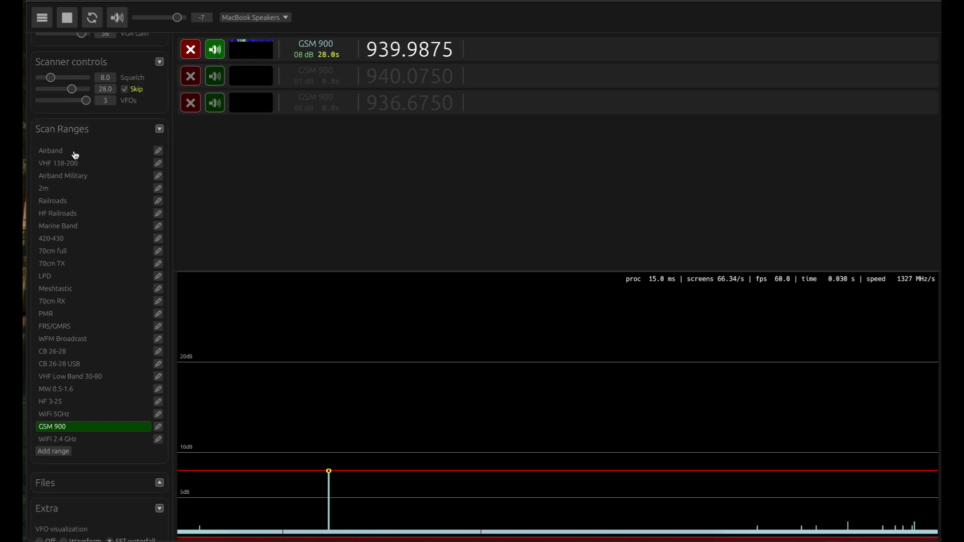
Step: Enable the WiFi 2.4 GHz scan range alongside GSM 900 and mute the master audio
left_click(75, 440)
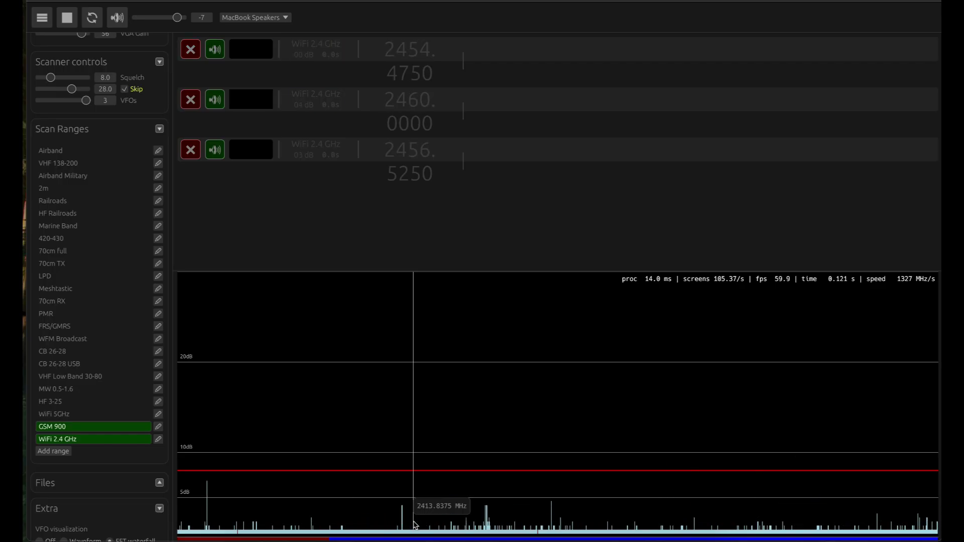
scroll(146, 275, "up", 4)
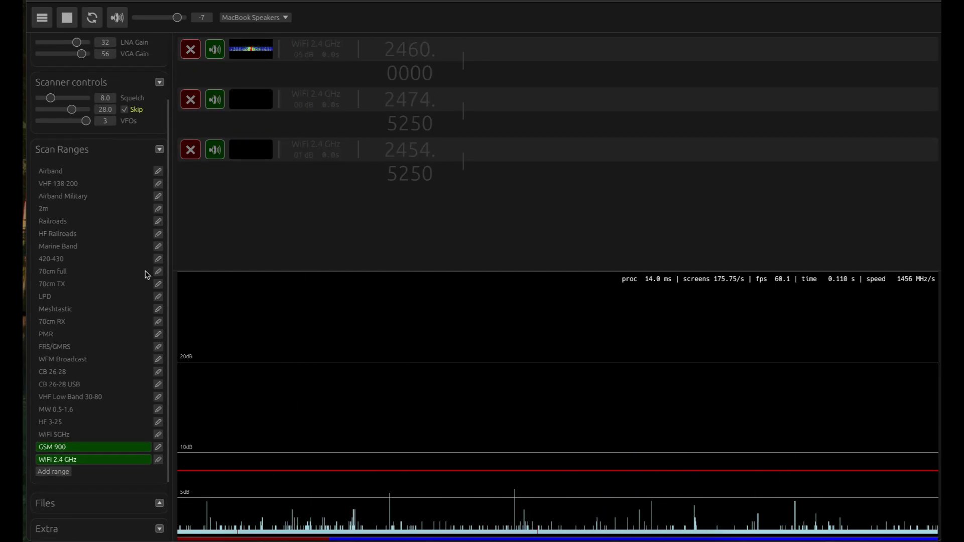
scroll(146, 275, "up", 1)
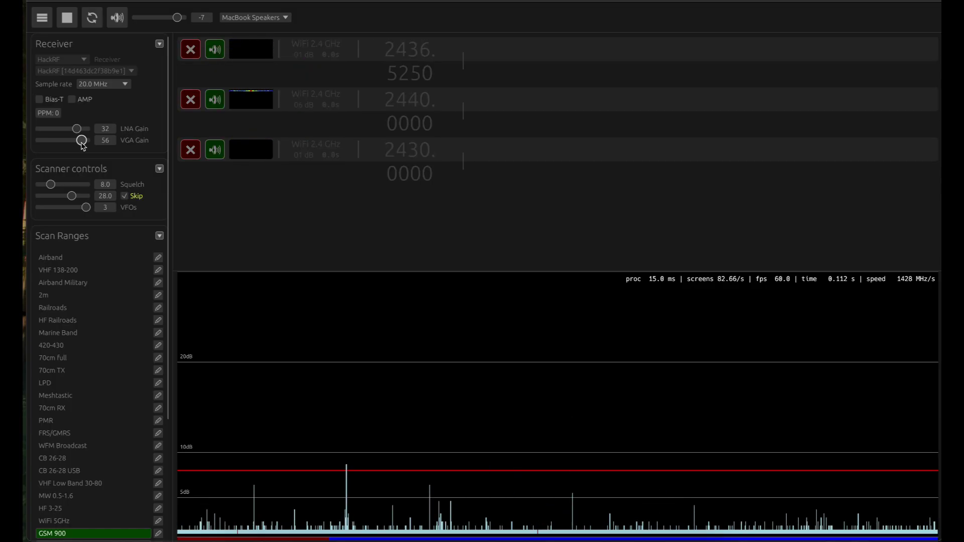
left_click(117, 17)
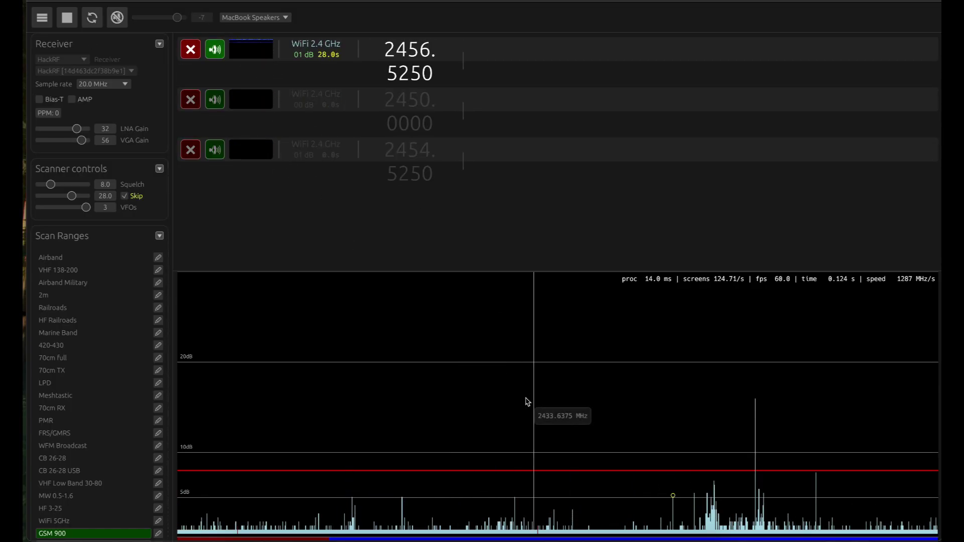
Step: Enable the WiFi 5GHz scan range and disable the GSM 900 and WiFi 2.4 GHz ranges
scroll(97, 393, "down", 5)
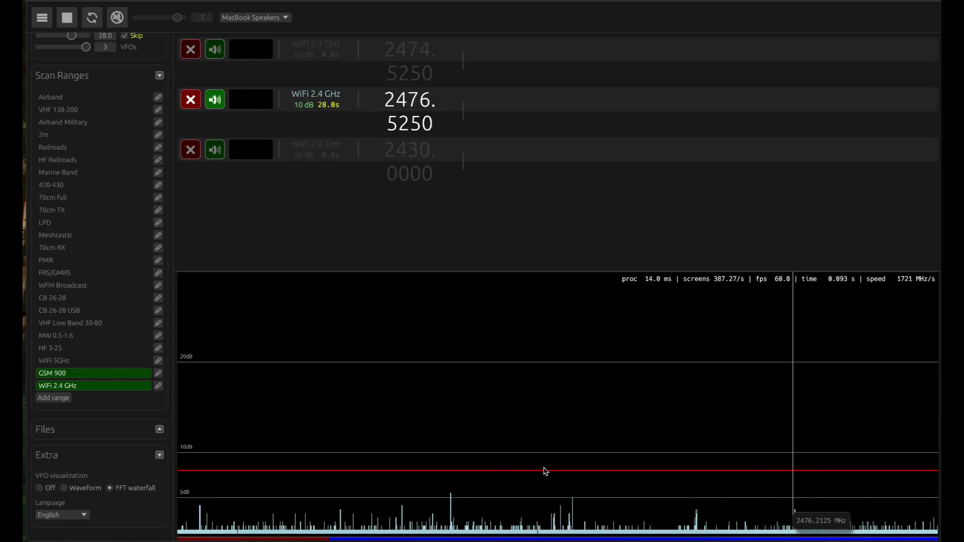
left_click(55, 361)
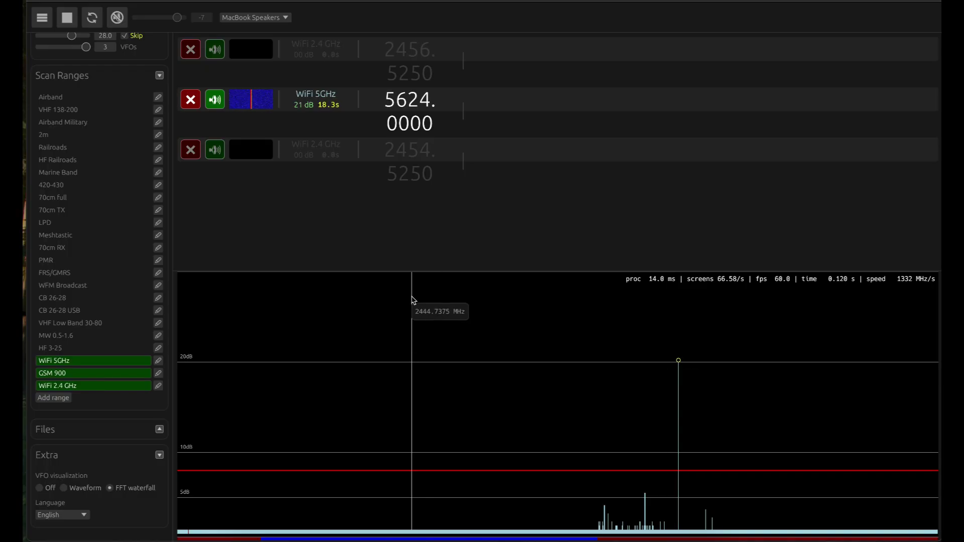
left_click(74, 377)
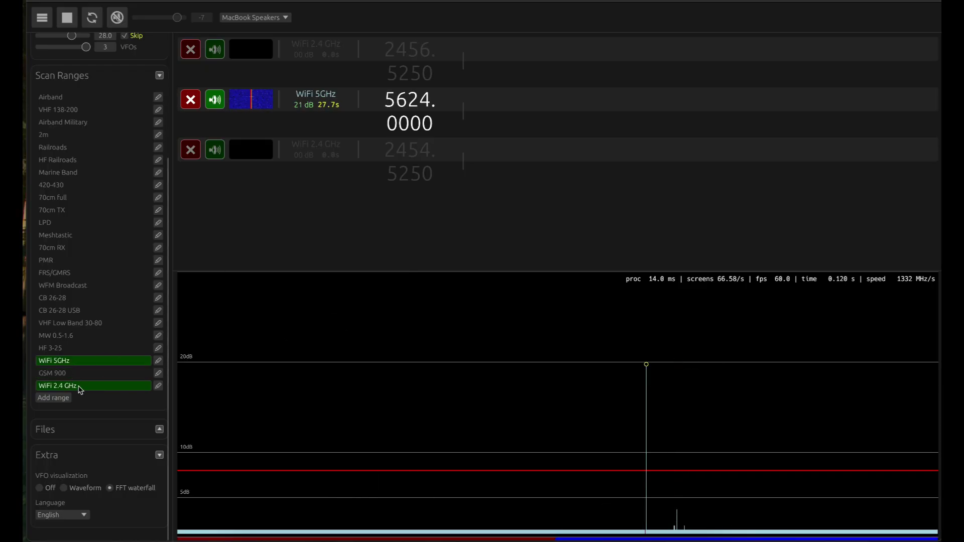
left_click(79, 388)
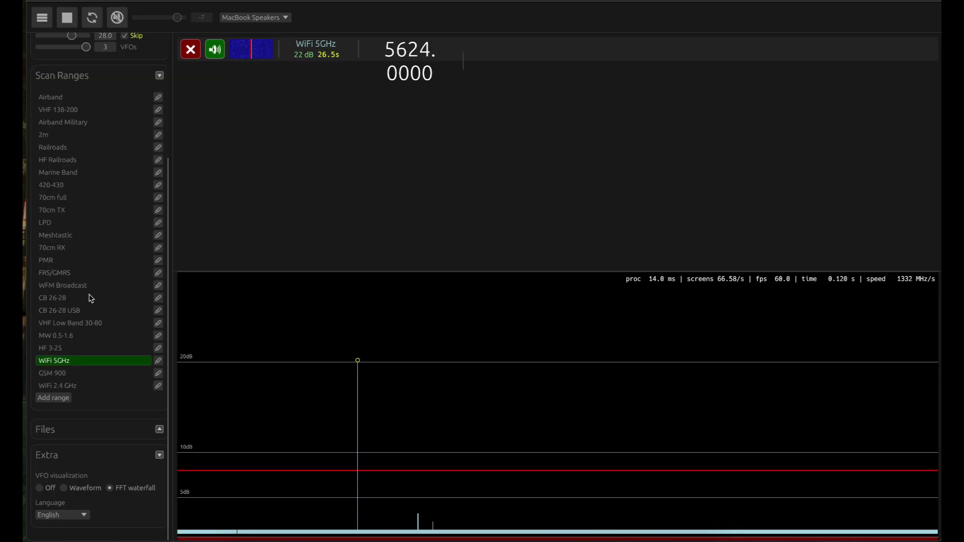
Step: Disable WiFi 5GHz, briefly scan the Airband Military and Airband ranges, and leave only VHF 138-200 enabled
scroll(91, 299, "up", 5)
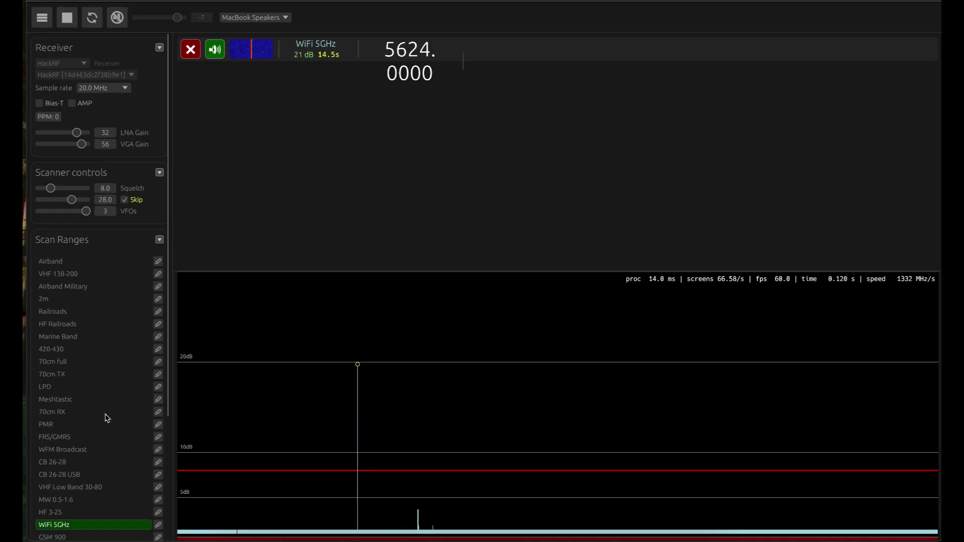
left_click(76, 528)
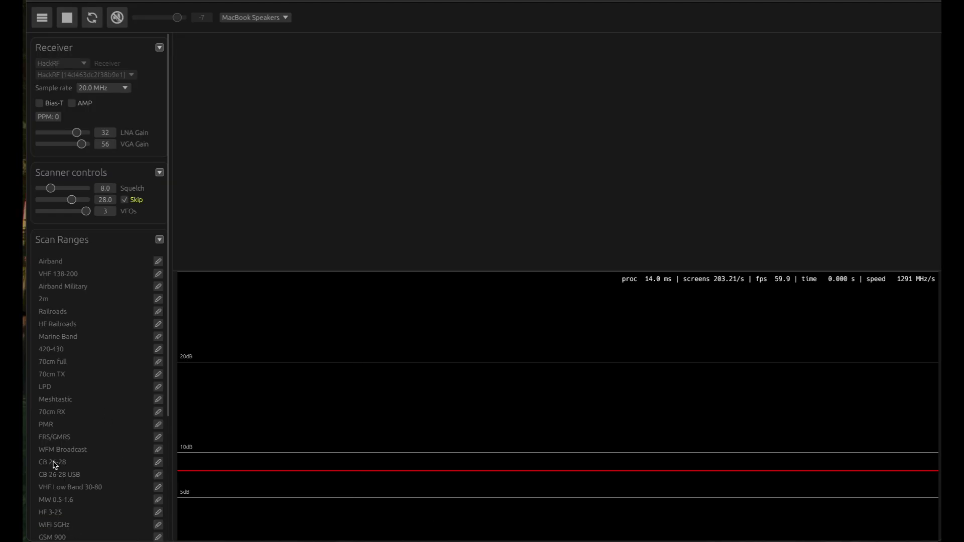
left_click(61, 288)
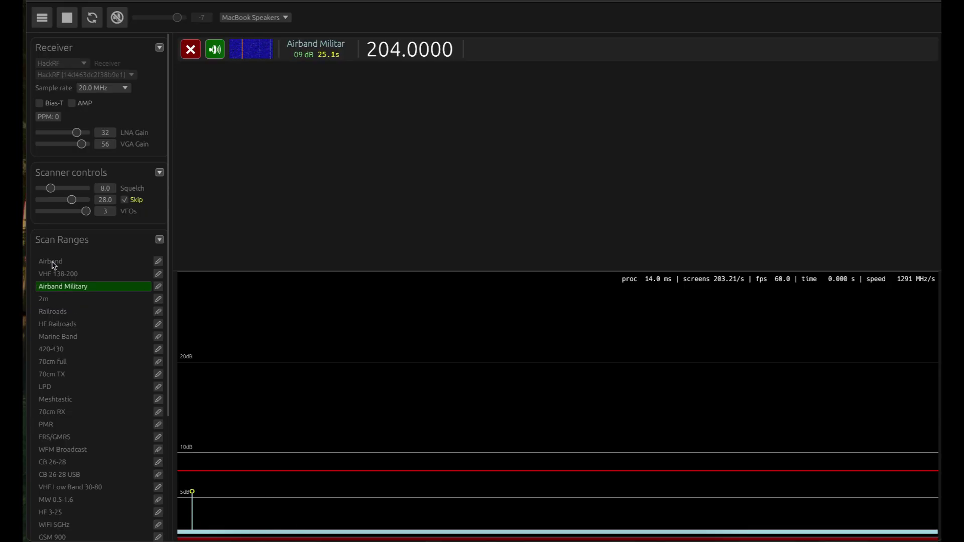
left_click(54, 265)
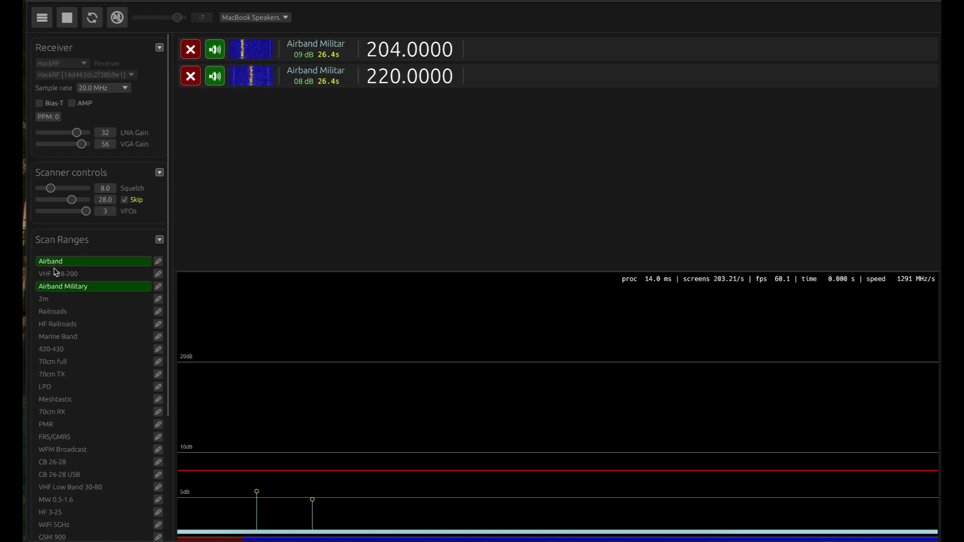
left_click(59, 276)
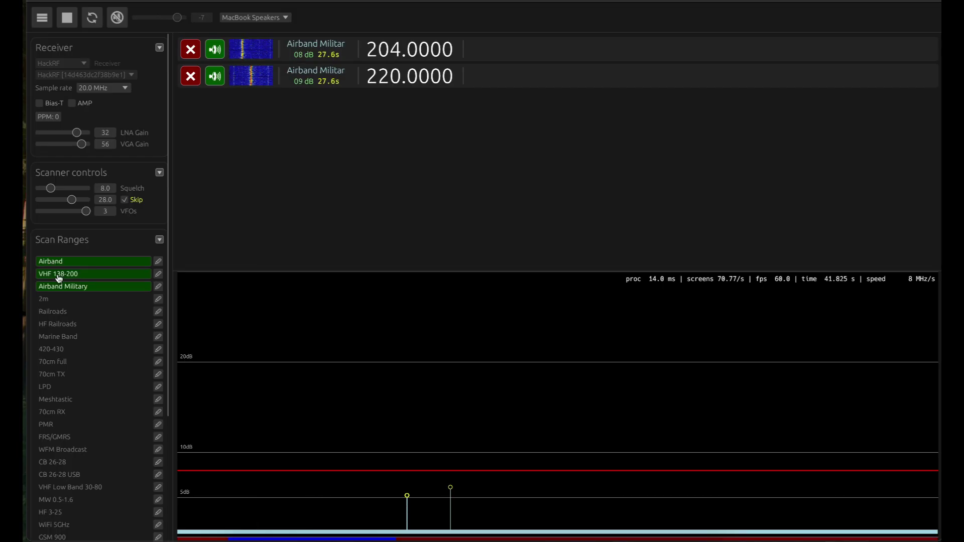
left_click(120, 289)
left_click(88, 263)
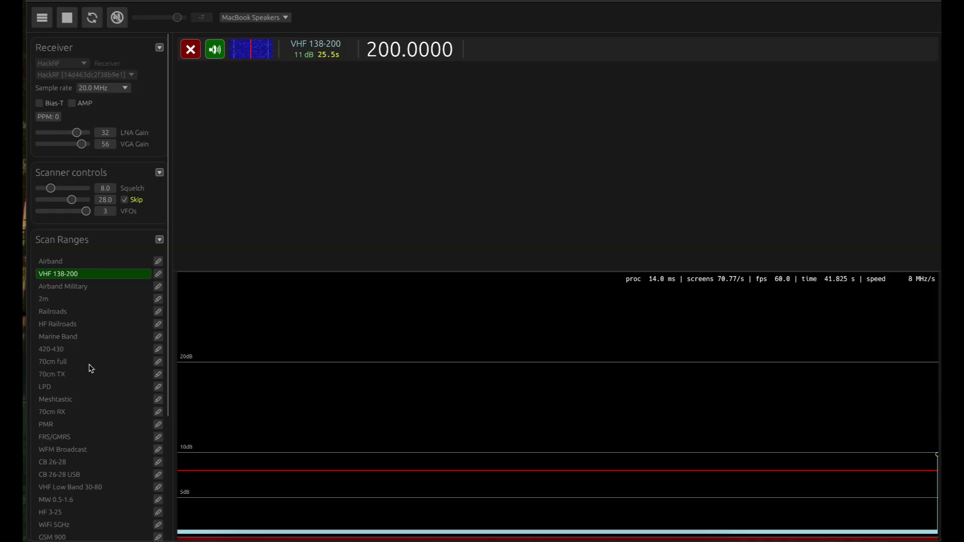
scroll(91, 369, "down", 5)
left_click(50, 397)
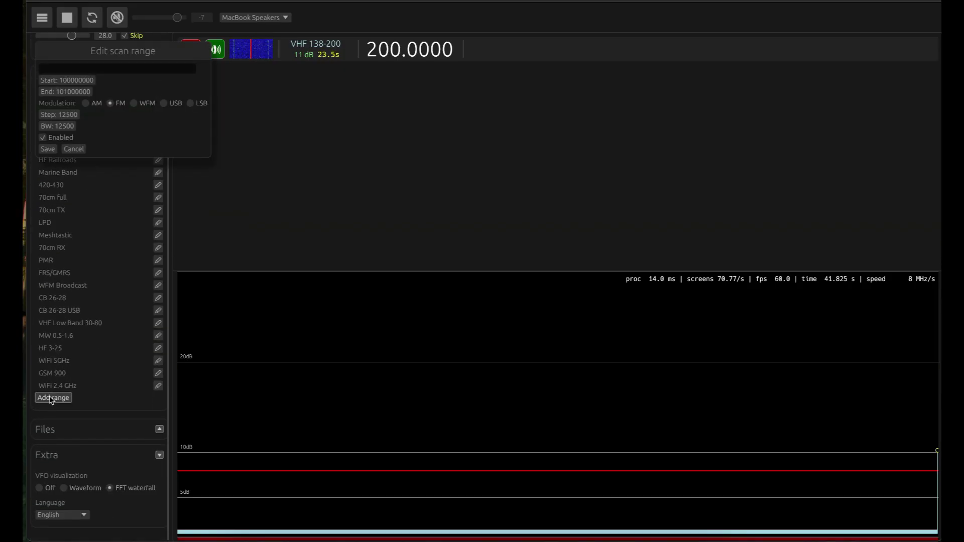
double_click(64, 79)
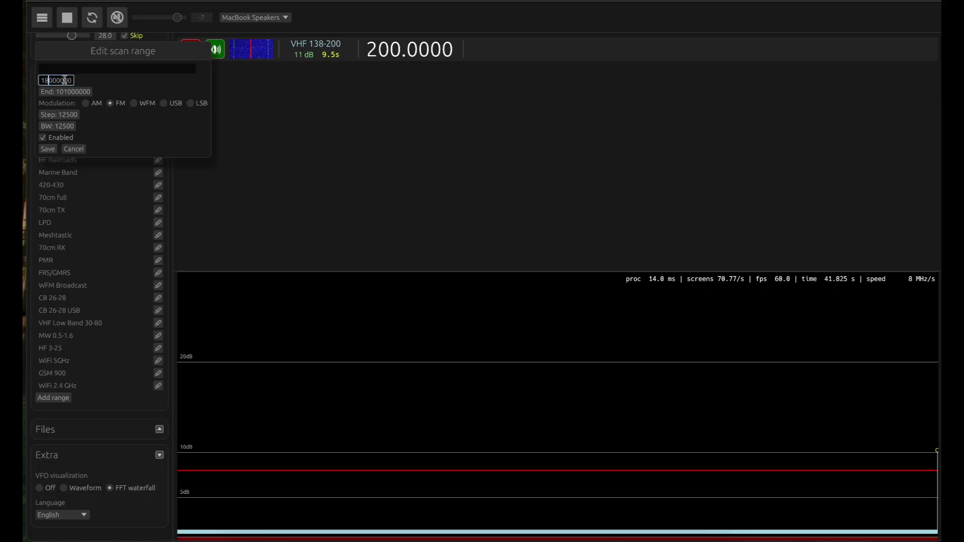
left_click(60, 91)
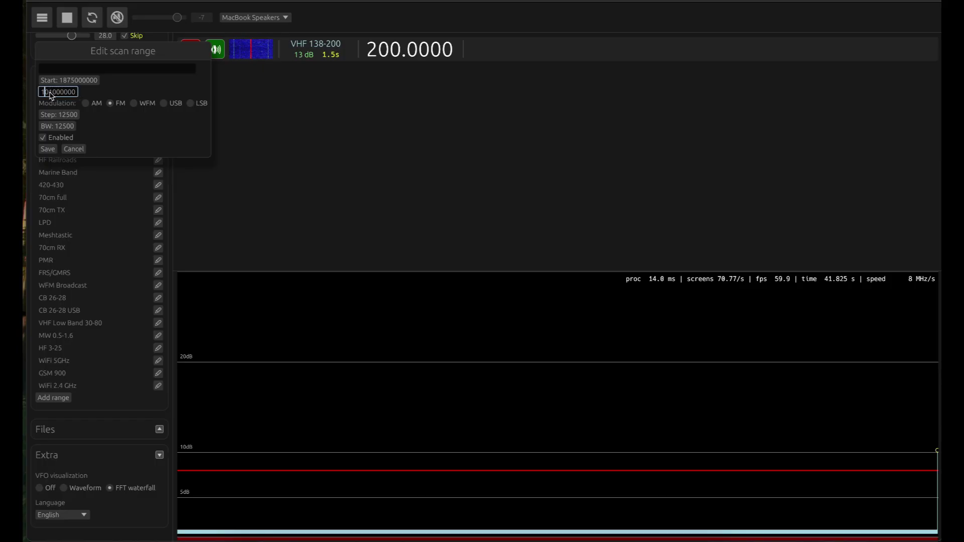
type("90")
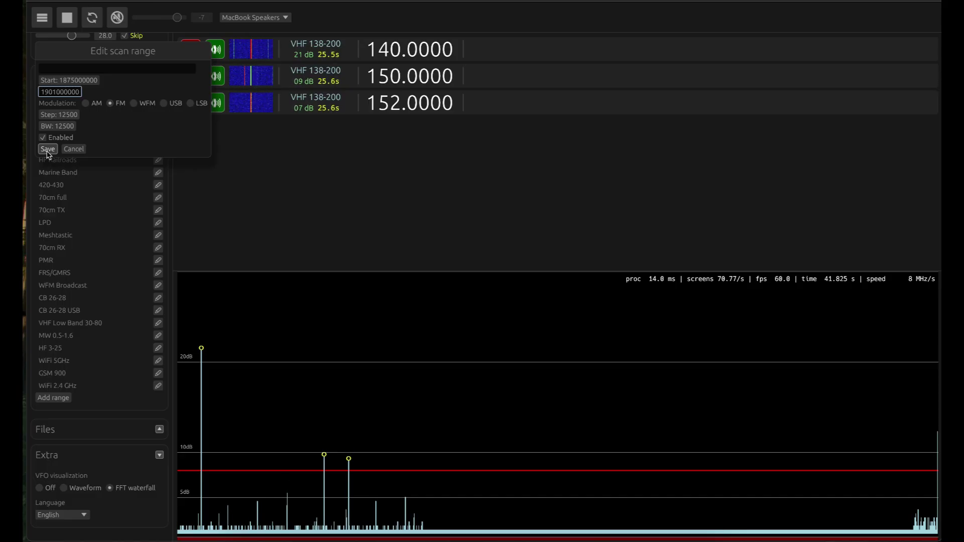
left_click(80, 69)
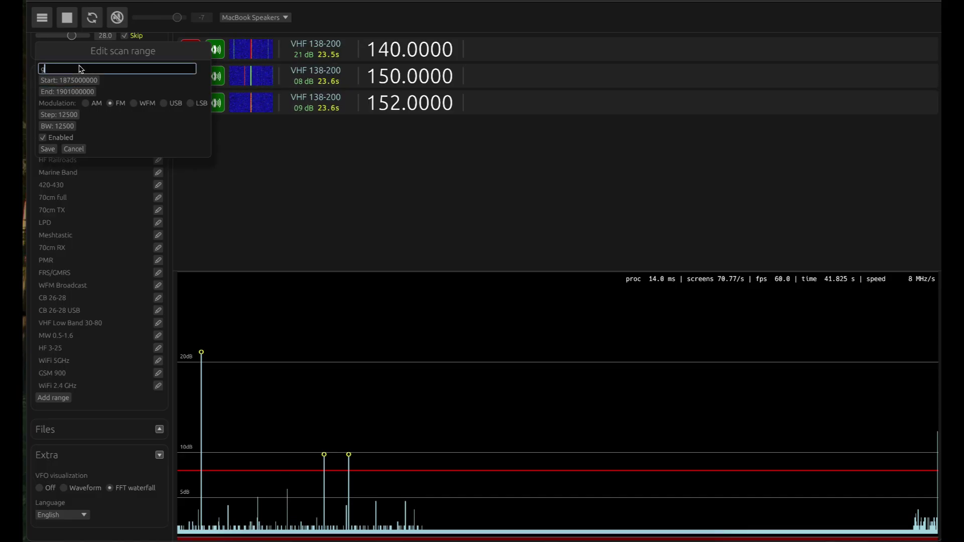
type("gsm1800")
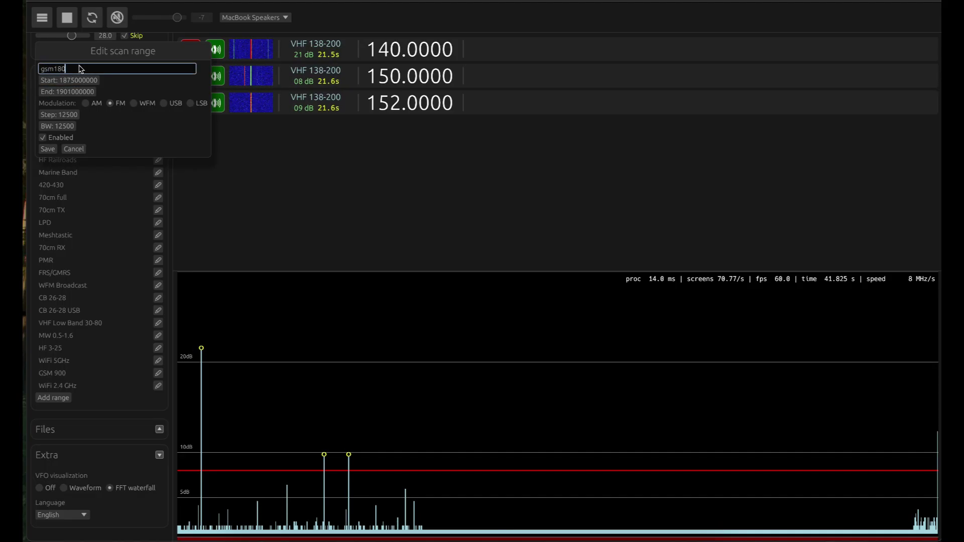
left_click(48, 149)
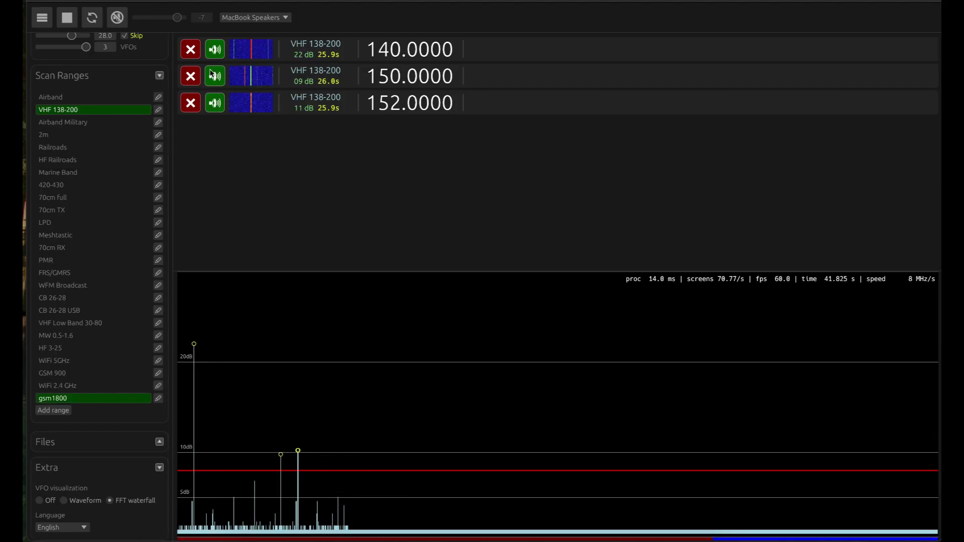
Step: Block the 140.0000, 152.0000 and 150.0000 frequencies and disable the VHF 138-200 scan range
left_click(191, 50)
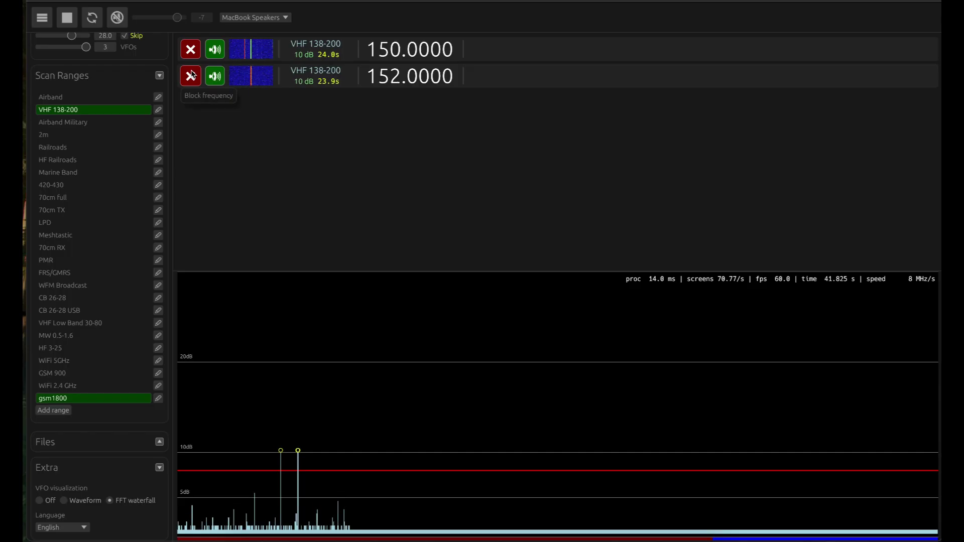
left_click(191, 76)
left_click(190, 50)
left_click(103, 111)
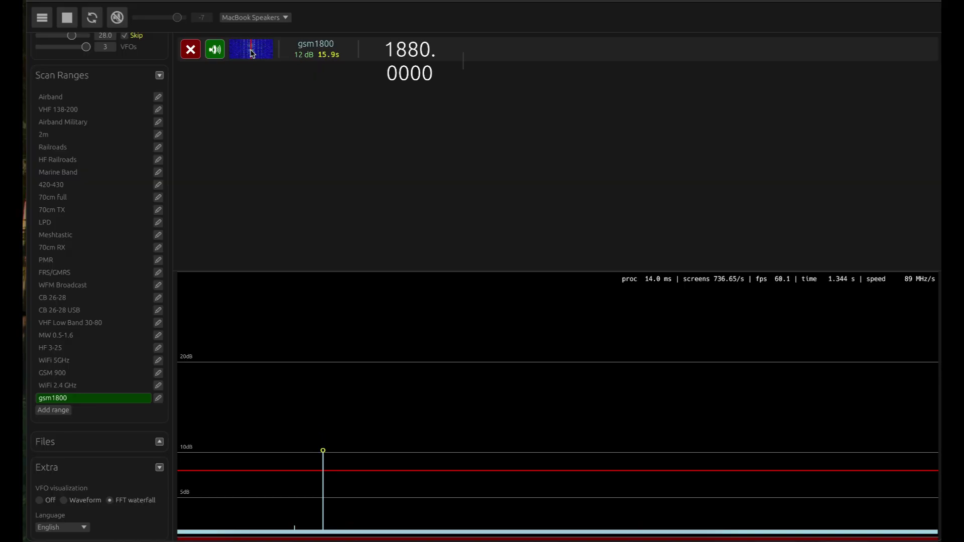
scroll(119, 376, "down", 1)
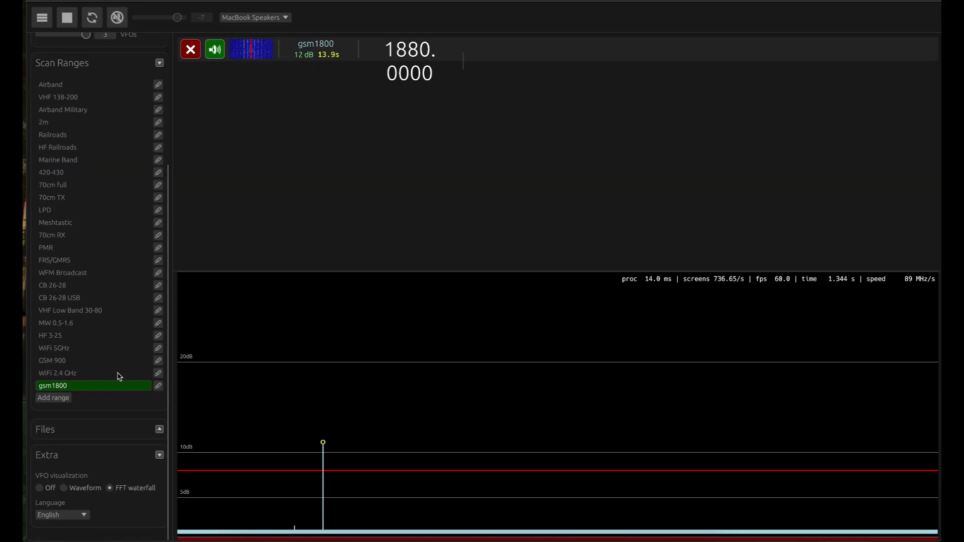
scroll(119, 377, "up", 10)
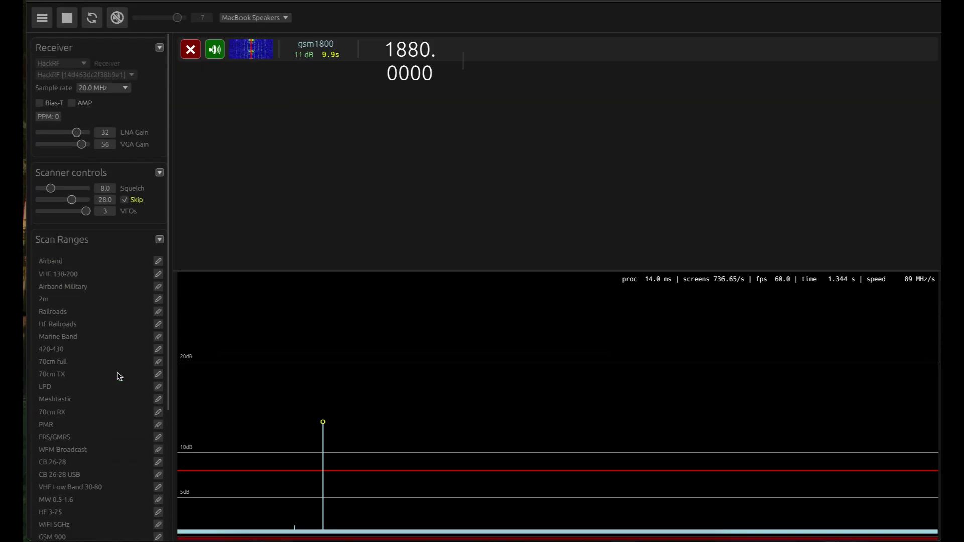
scroll(119, 376, "down", 10)
scroll(119, 377, "down", 3)
scroll(119, 377, "up", 10)
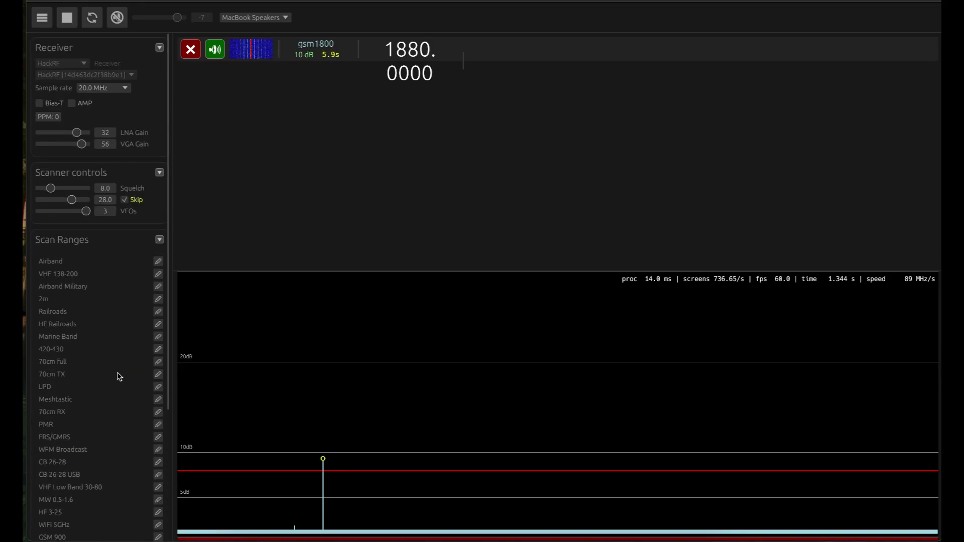